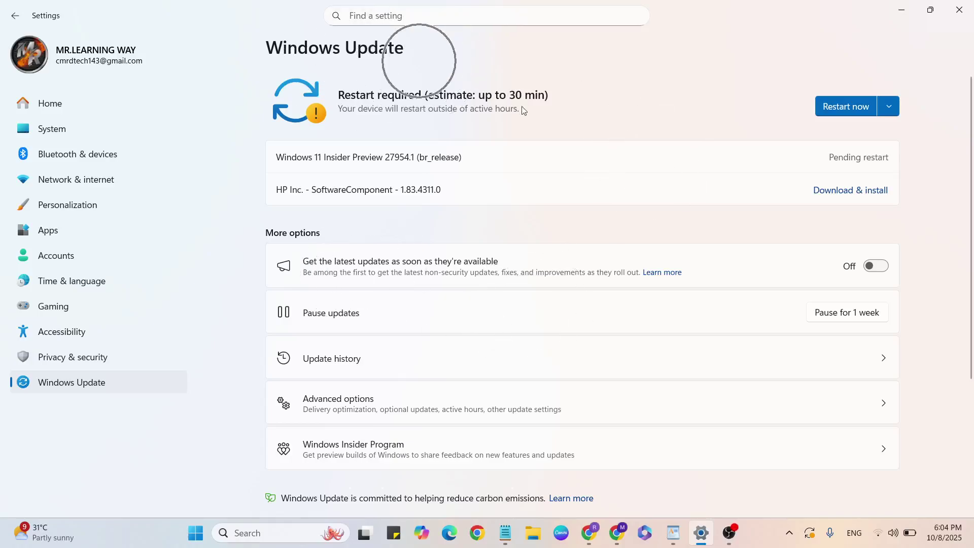
Bring the v.docx fix-steps notes to the front in WordPad and deselect the title text.
{"action": "left_click", "coordinate": [672, 533]}
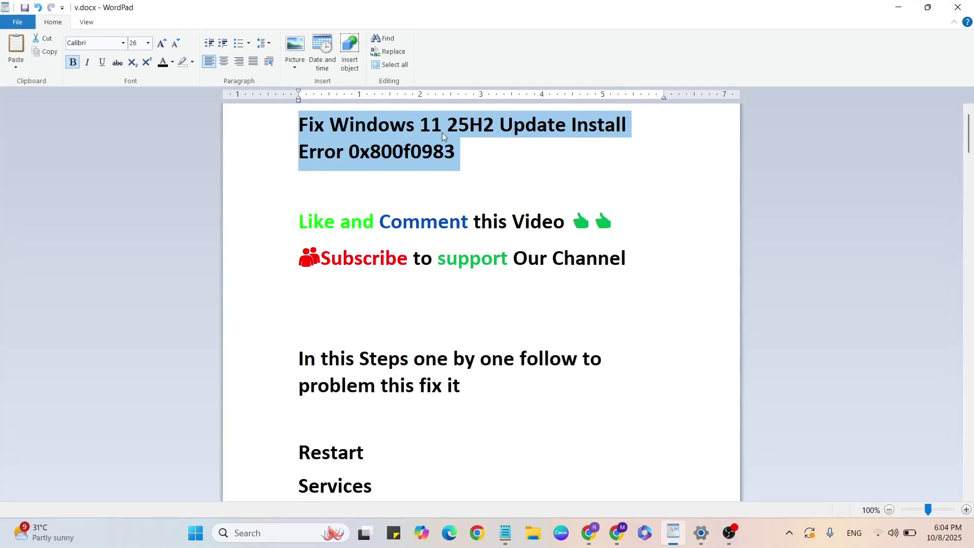
{"action": "left_click", "coordinate": [367, 152]}
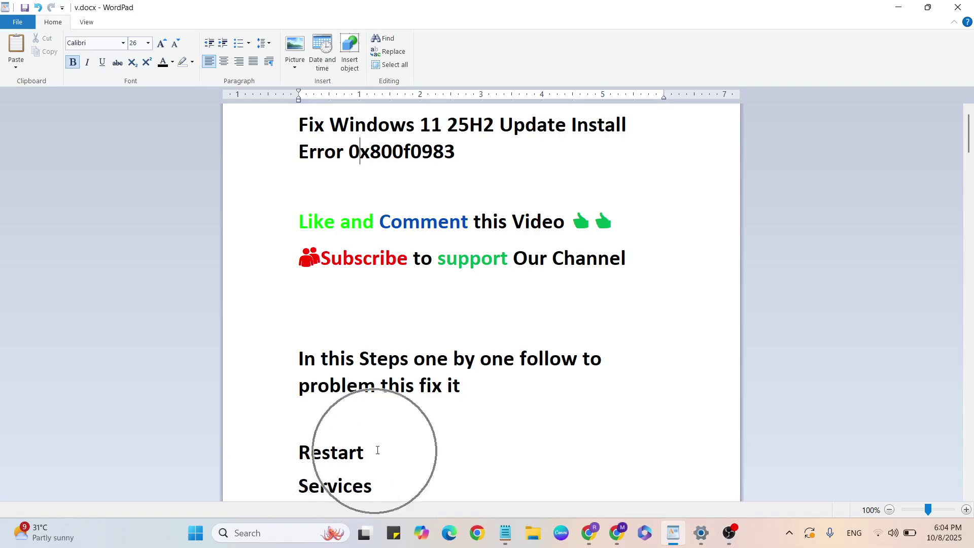
{"action": "key", "text": "super+d"}
{"action": "left_click", "coordinate": [195, 531]}
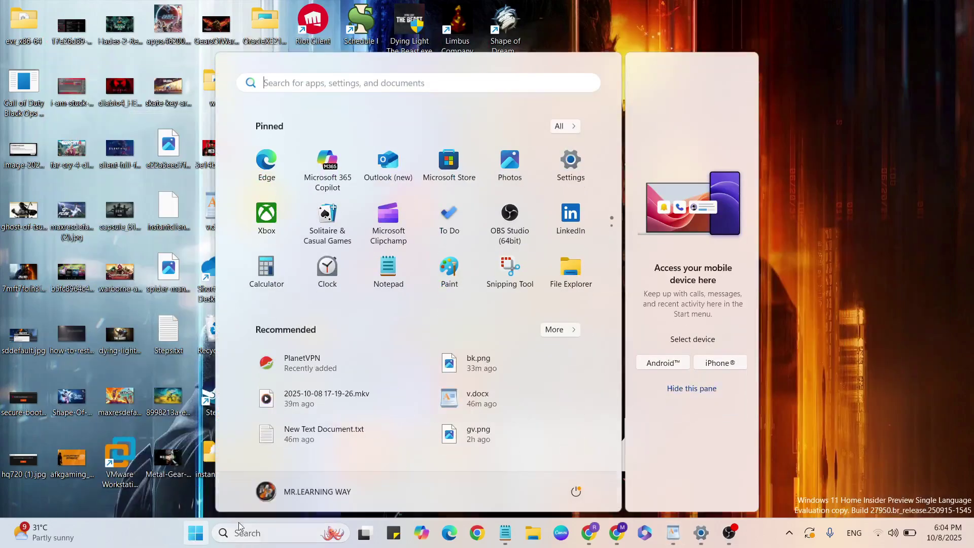
{"action": "left_click", "coordinate": [577, 488]}
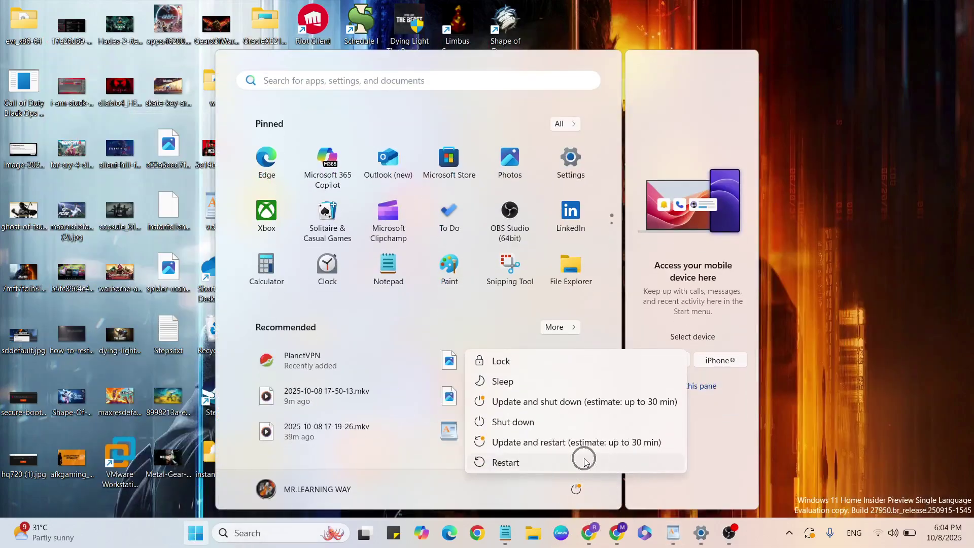
{"action": "key", "text": "Escape"}
{"action": "left_click", "coordinate": [869, 263]}
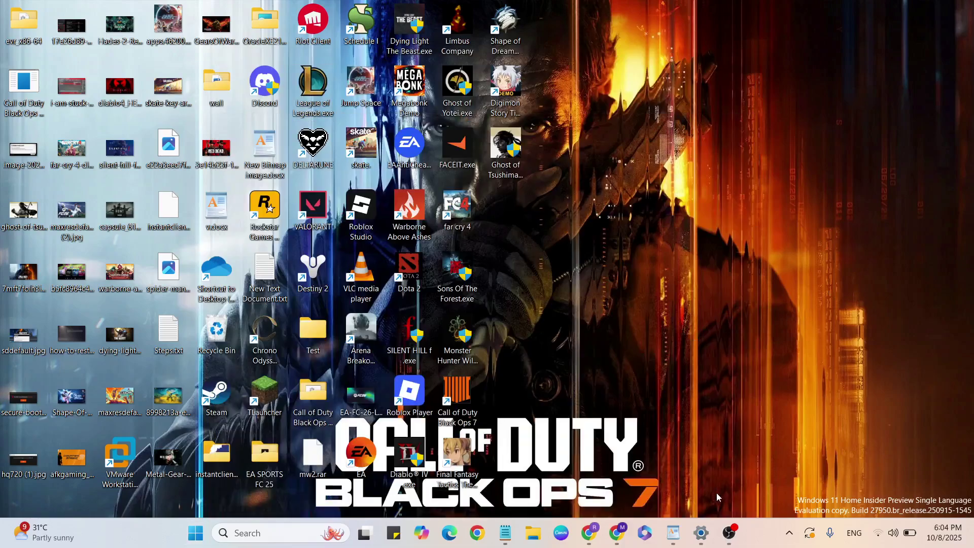
{"action": "left_click", "coordinate": [674, 534]}
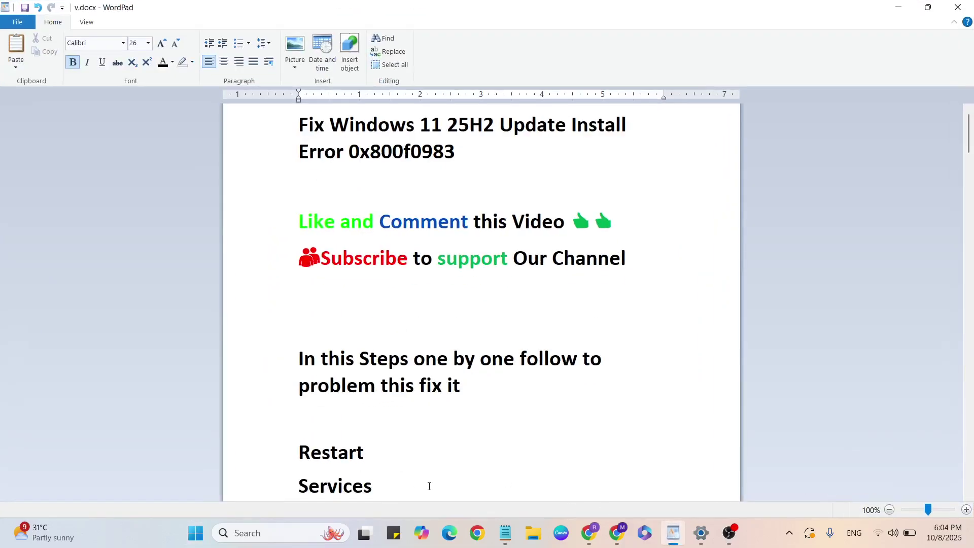
Launch the Services tool from a taskbar search for 'services'.
{"action": "key", "text": "super+d"}
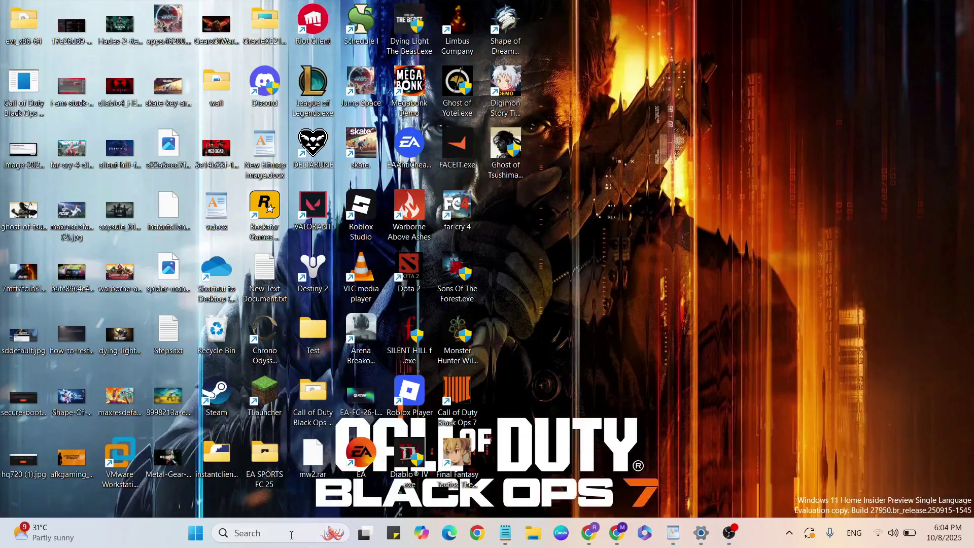
{"action": "left_click", "coordinate": [291, 535]}
{"action": "type", "text": "ervice"}
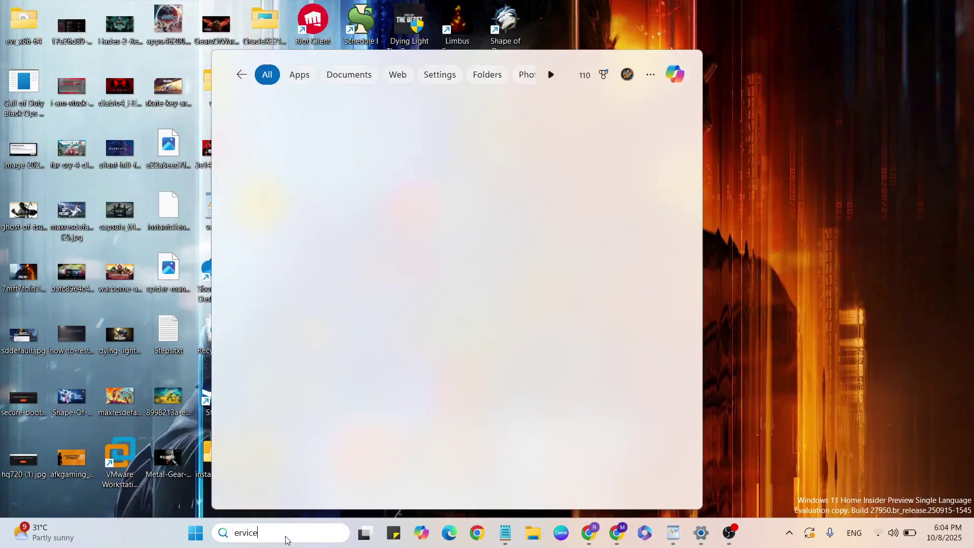
{"action": "type", "text": "s"}
{"action": "left_click", "coordinate": [312, 151]}
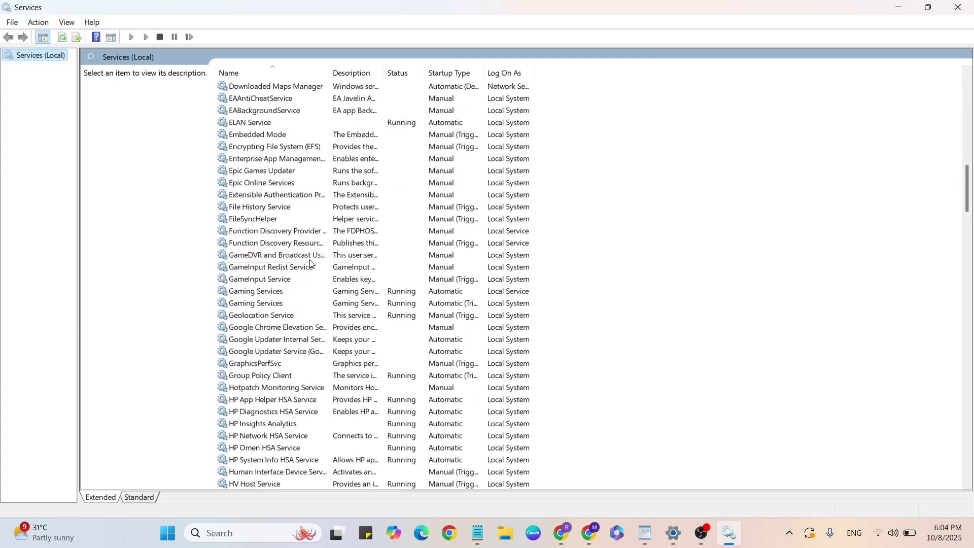
Scroll down the services list and select the Windows Update service.
{"action": "scroll", "coordinate": [310, 263], "scroll_direction": "down", "scroll_amount": 10}
{"action": "scroll", "coordinate": [311, 263], "scroll_direction": "down", "scroll_amount": 10}
{"action": "scroll", "coordinate": [311, 263], "scroll_direction": "down", "scroll_amount": 15}
{"action": "scroll", "coordinate": [310, 263], "scroll_direction": "down", "scroll_amount": 10}
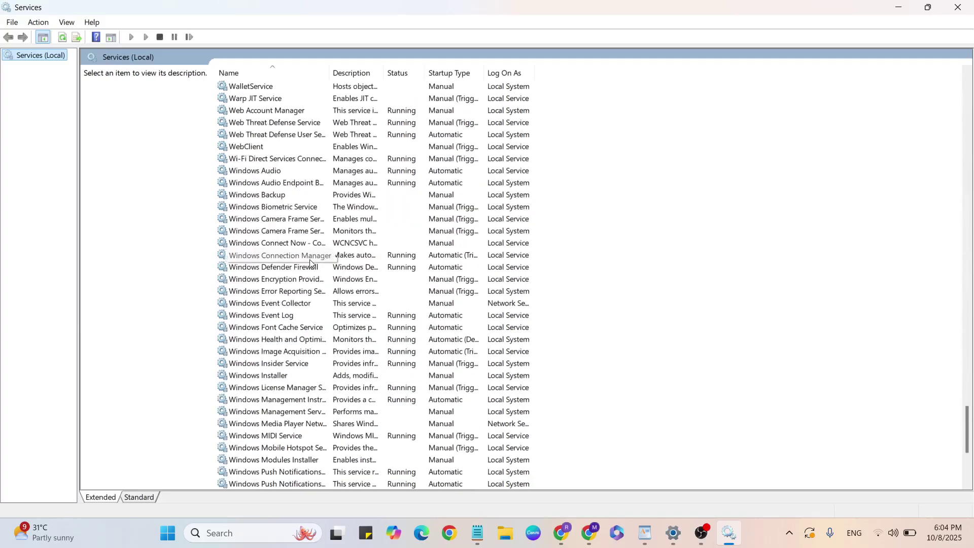
{"action": "scroll", "coordinate": [278, 400], "scroll_direction": "down", "scroll_amount": 6}
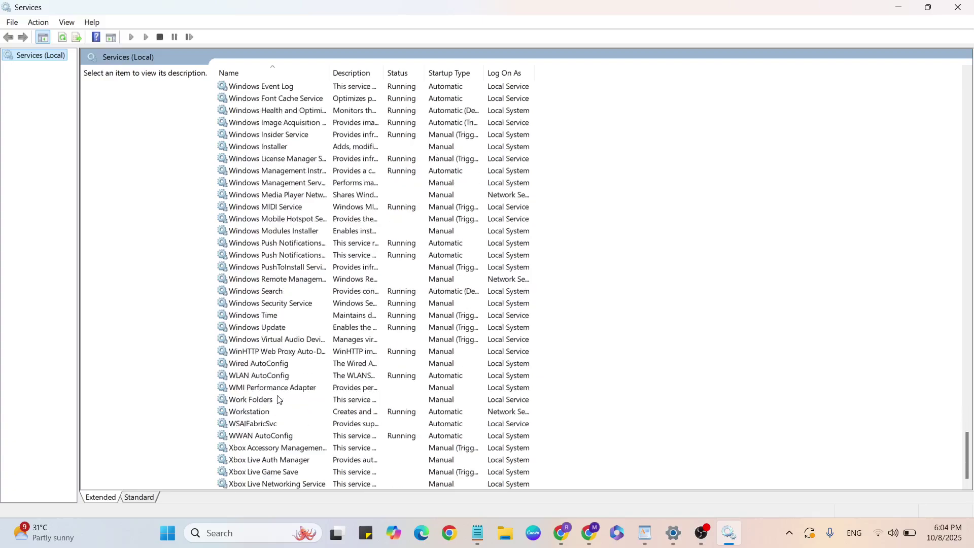
{"action": "left_click", "coordinate": [273, 327]}
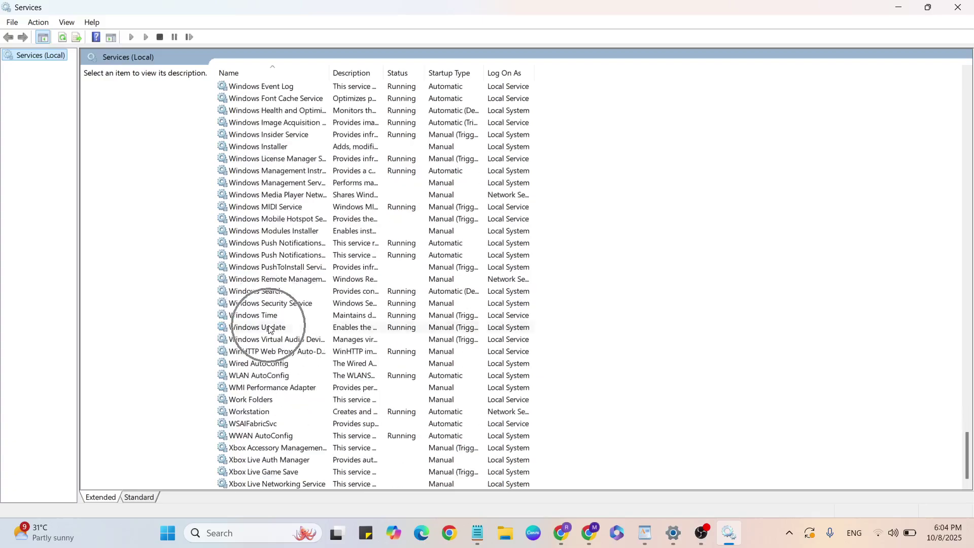
{"action": "right_click", "coordinate": [270, 329]}
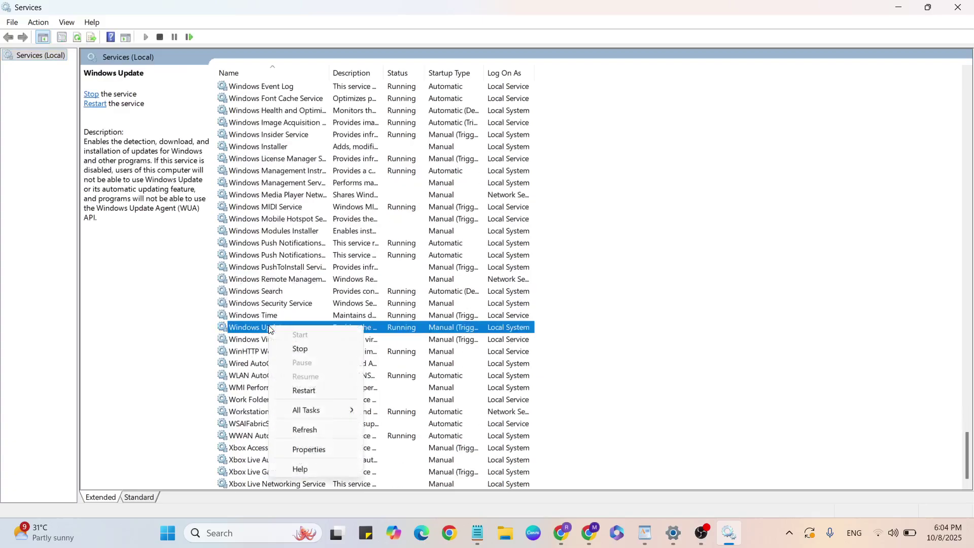
{"action": "left_click", "coordinate": [310, 449]}
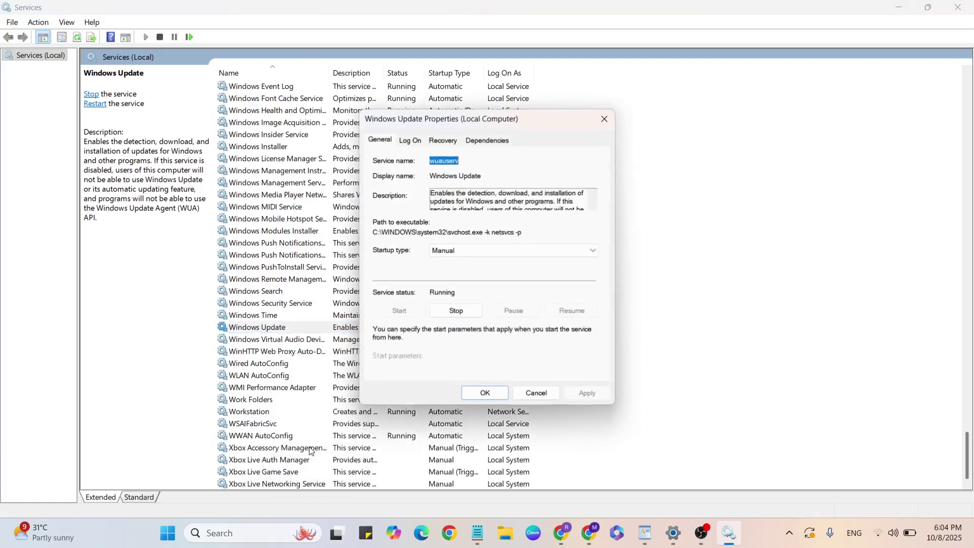
{"action": "left_click", "coordinate": [401, 297]}
{"action": "left_click", "coordinate": [446, 296]}
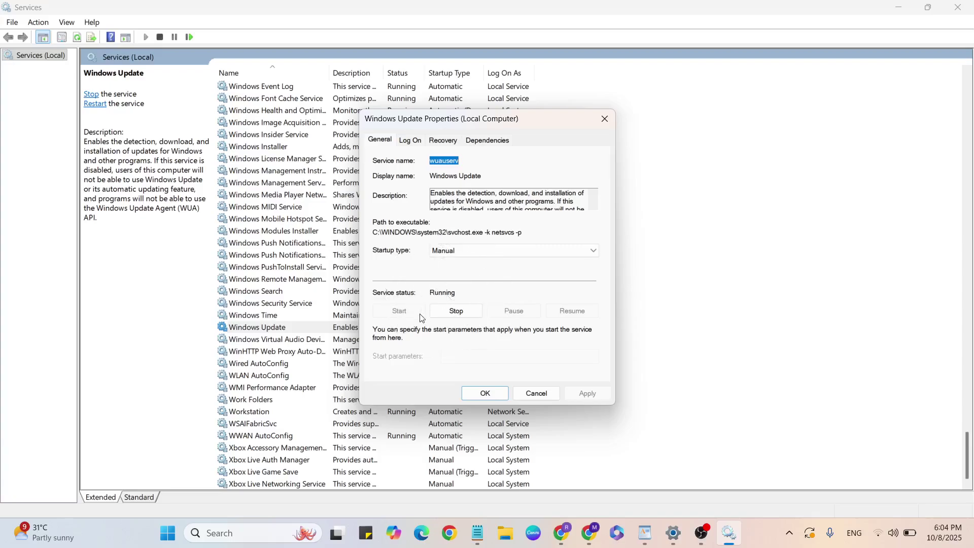
{"action": "left_click", "coordinate": [405, 314]}
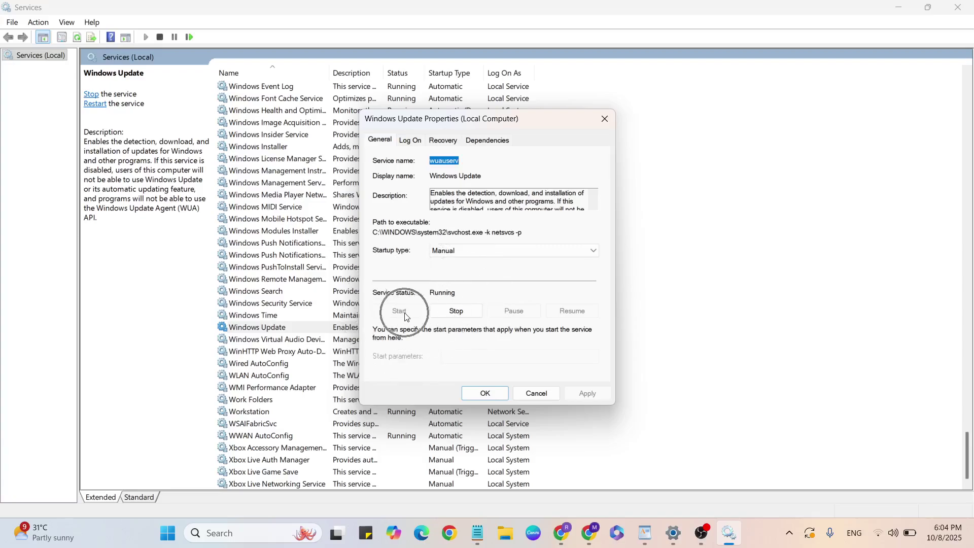
{"action": "left_click", "coordinate": [445, 297]}
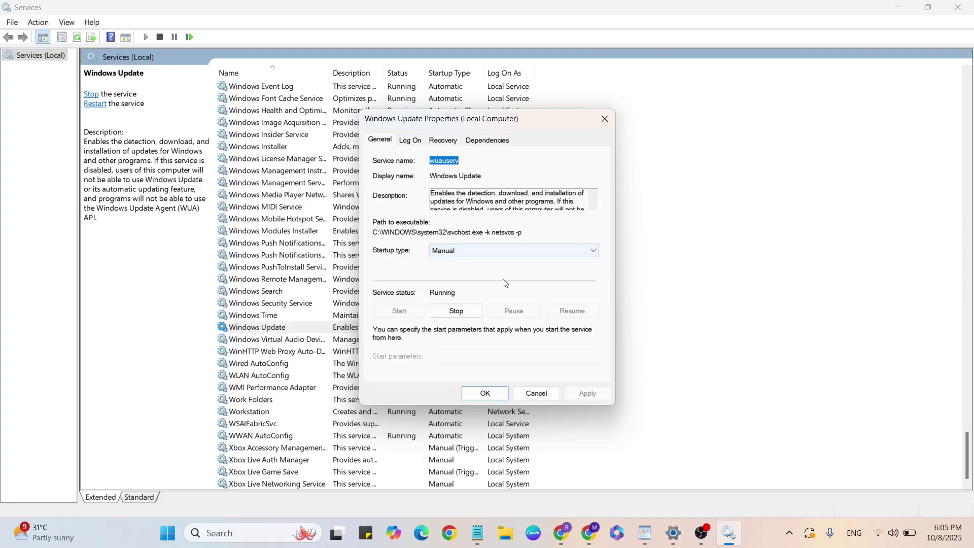
{"action": "left_click", "coordinate": [537, 394]}
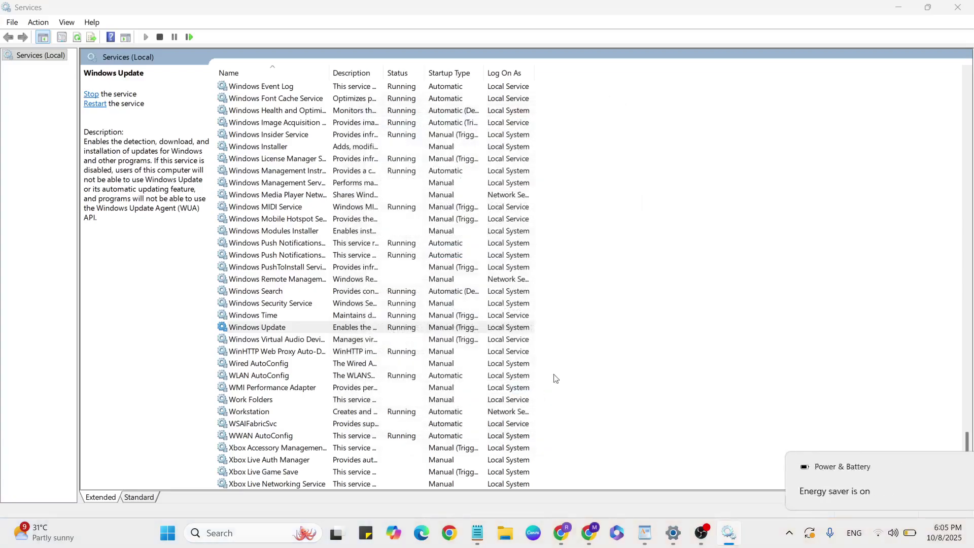
Close the Services window and scroll the notes to the CMD step.
{"action": "left_click", "coordinate": [644, 532]}
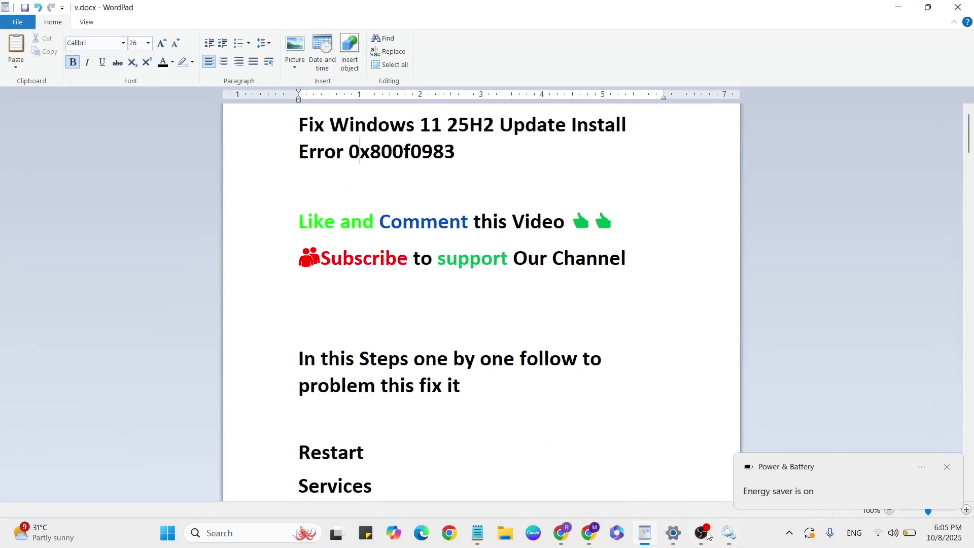
{"action": "left_click", "coordinate": [729, 542]}
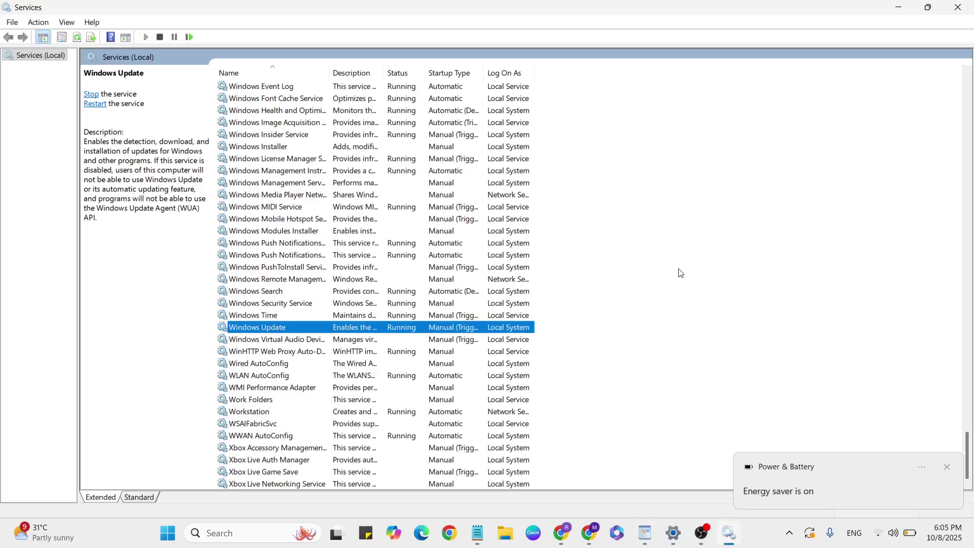
{"action": "left_click", "coordinate": [958, 7]}
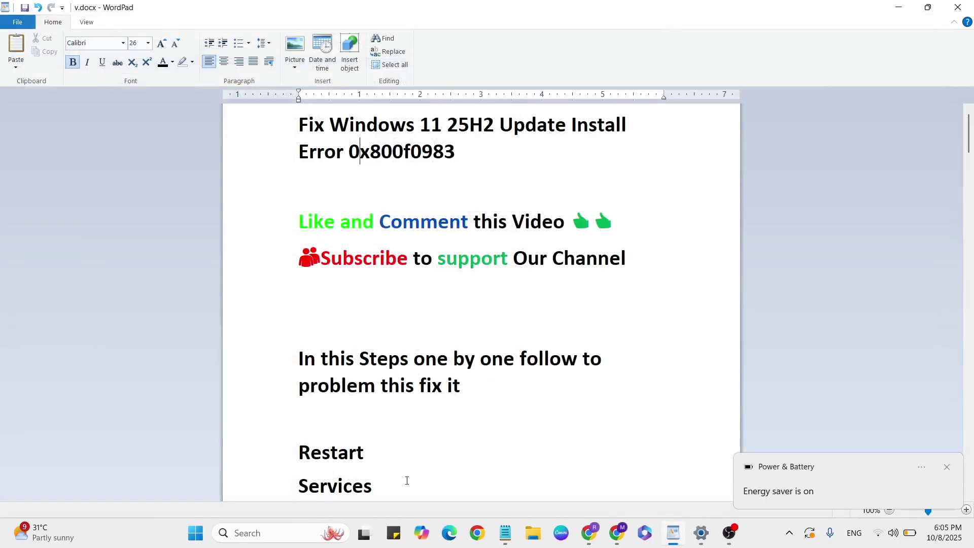
{"action": "scroll", "coordinate": [406, 479], "scroll_direction": "down", "scroll_amount": 1}
{"action": "scroll", "coordinate": [407, 478], "scroll_direction": "down", "scroll_amount": 1}
{"action": "left_click", "coordinate": [350, 453]}
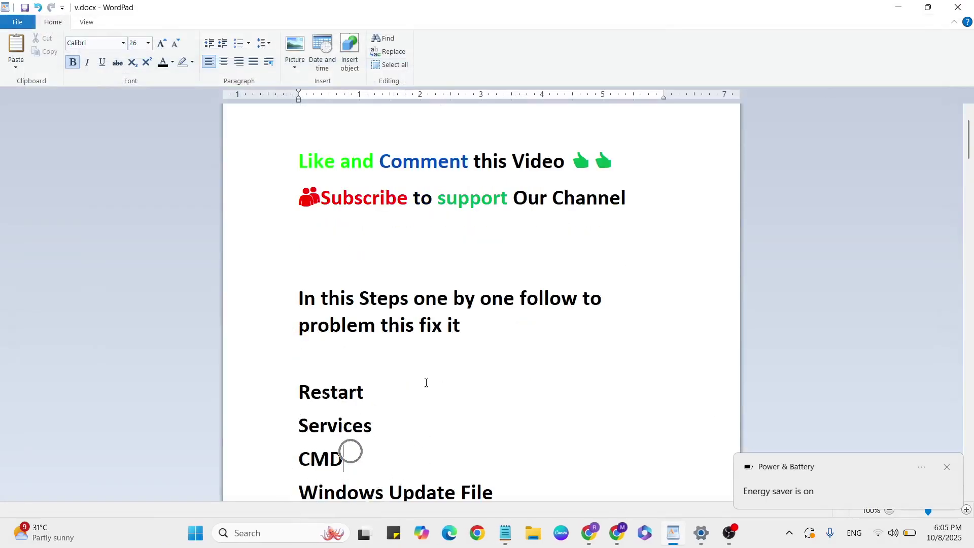
Launch Command Prompt as administrator from a 'cmd' search.
{"action": "left_click", "coordinate": [673, 533]}
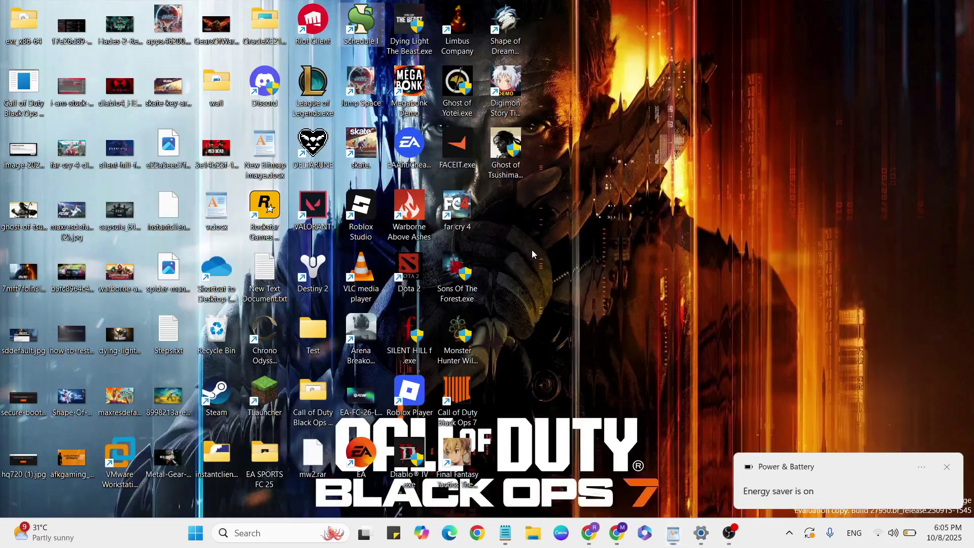
{"action": "left_click", "coordinate": [262, 532]}
{"action": "type", "text": "cmd"}
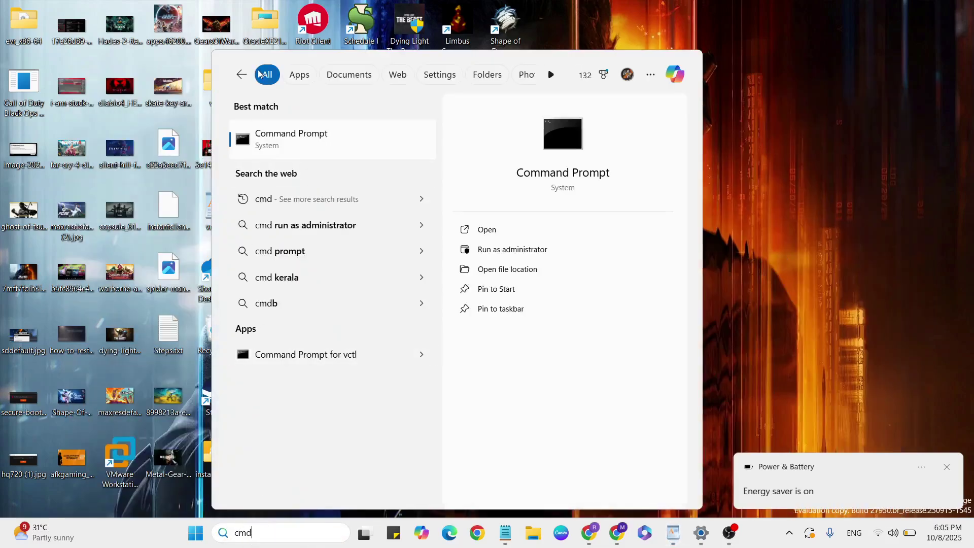
{"action": "right_click", "coordinate": [278, 137]}
{"action": "left_click", "coordinate": [325, 150]}
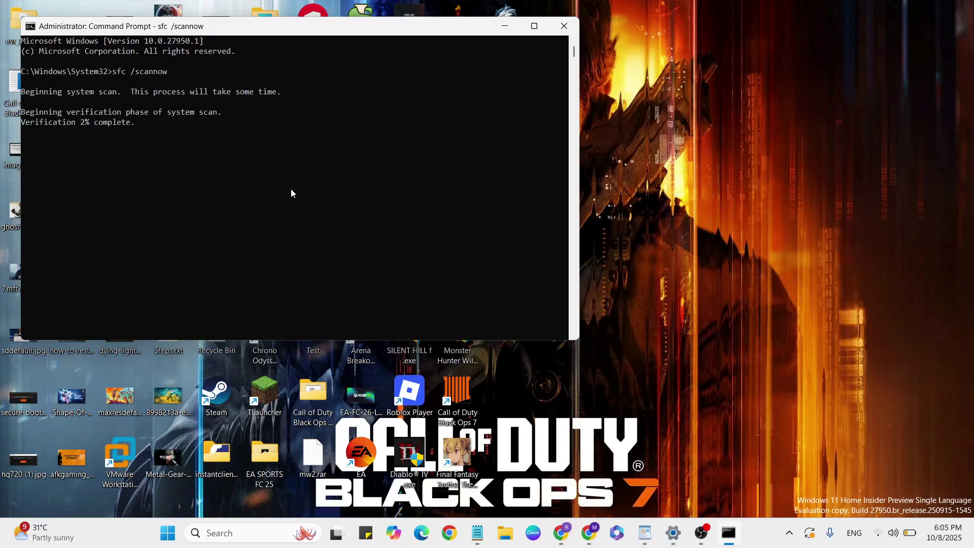
Close the Command Prompt scan window and check the notes before returning to the desktop.
{"action": "left_click", "coordinate": [564, 26]}
{"action": "left_click", "coordinate": [674, 531]}
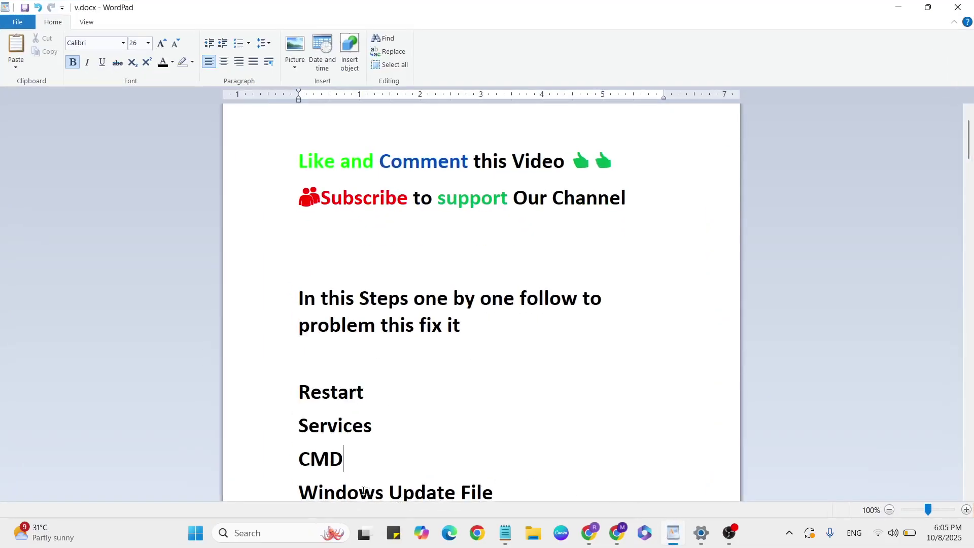
{"action": "key", "text": "super+d"}
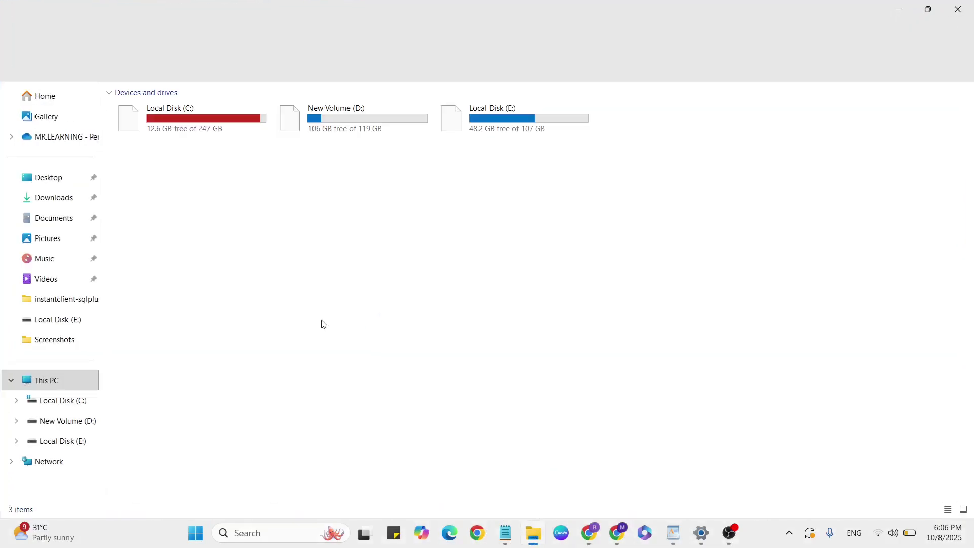
Open C:\Windows\SoftwareDistribution in File Explorer.
{"action": "left_click", "coordinate": [75, 406]}
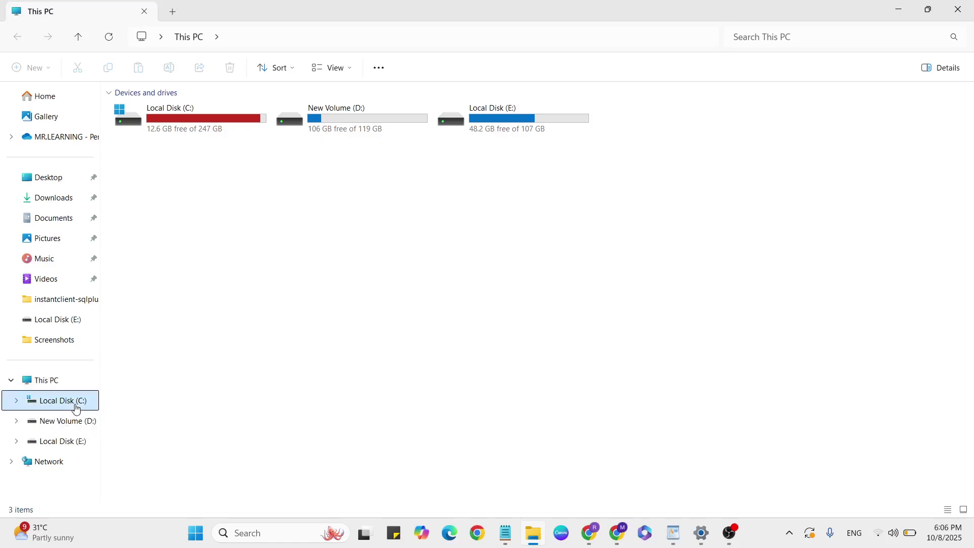
{"action": "double_click", "coordinate": [170, 245]}
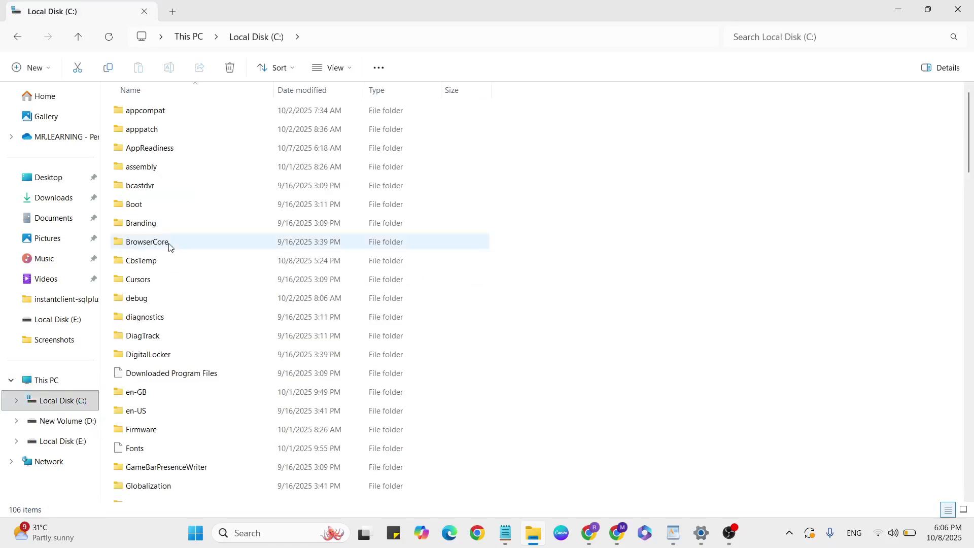
{"action": "scroll", "coordinate": [170, 246], "scroll_direction": "down", "scroll_amount": 2}
{"action": "scroll", "coordinate": [170, 246], "scroll_direction": "down", "scroll_amount": 2}
{"action": "scroll", "coordinate": [170, 245], "scroll_direction": "down", "scroll_amount": 4}
{"action": "scroll", "coordinate": [170, 245], "scroll_direction": "down", "scroll_amount": 3}
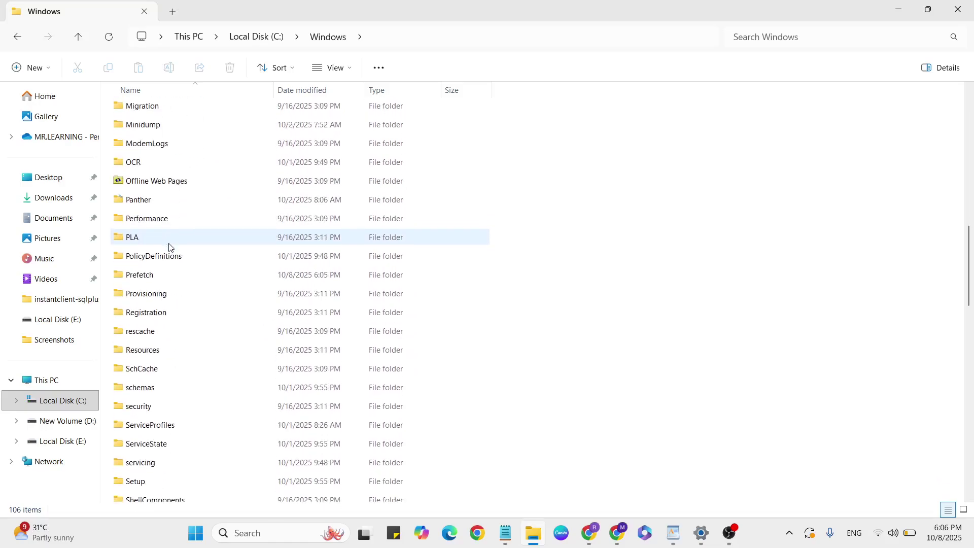
{"action": "scroll", "coordinate": [170, 247], "scroll_direction": "down", "scroll_amount": 2}
{"action": "scroll", "coordinate": [172, 246], "scroll_direction": "down", "scroll_amount": 2}
{"action": "scroll", "coordinate": [175, 246], "scroll_direction": "down", "scroll_amount": 3}
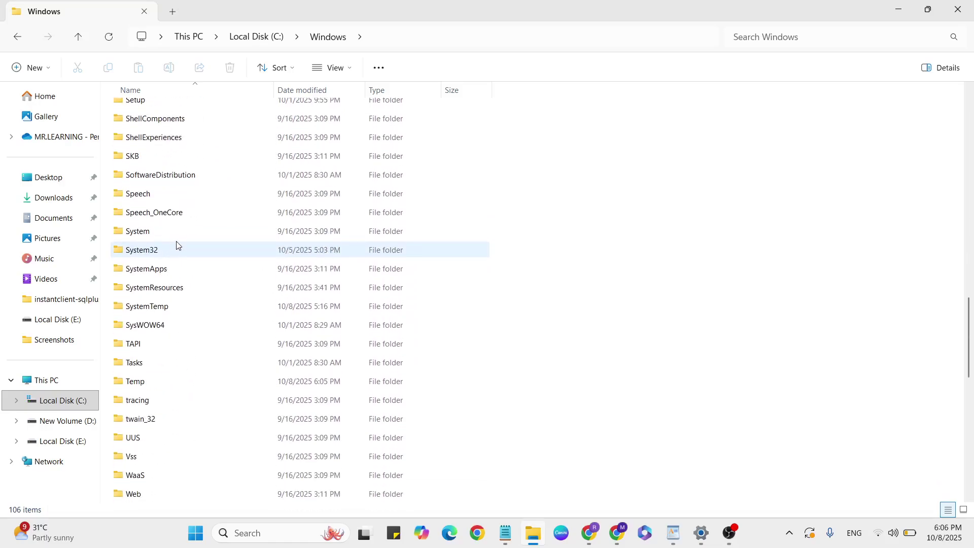
{"action": "left_click", "coordinate": [192, 179]}
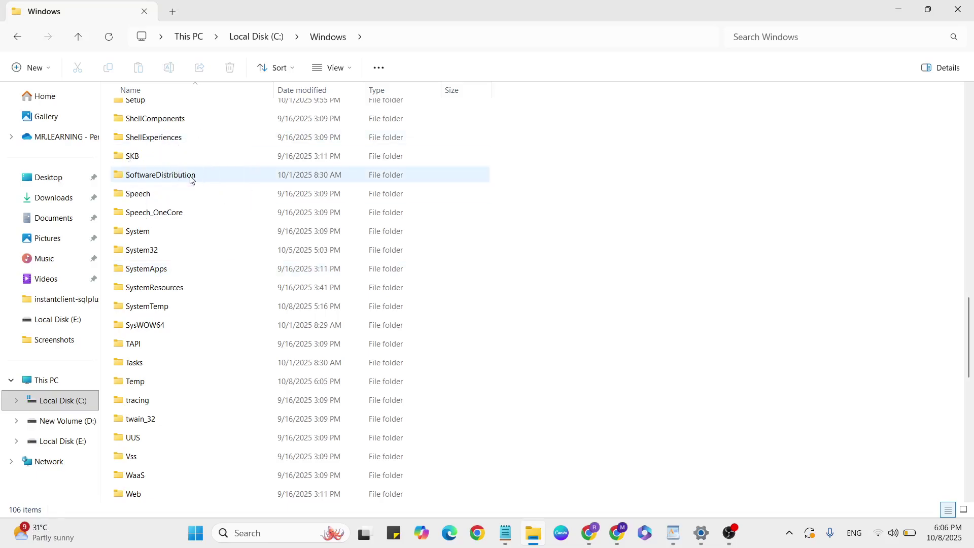
{"action": "double_click", "coordinate": [191, 179]}
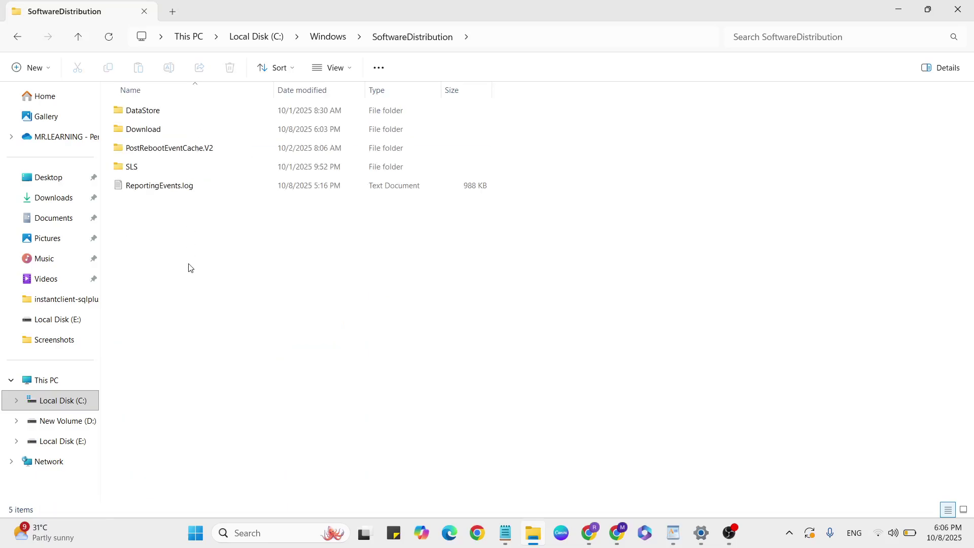
Select all five SoftwareDistribution items and delete them.
{"action": "key", "text": "ctrl+a"}
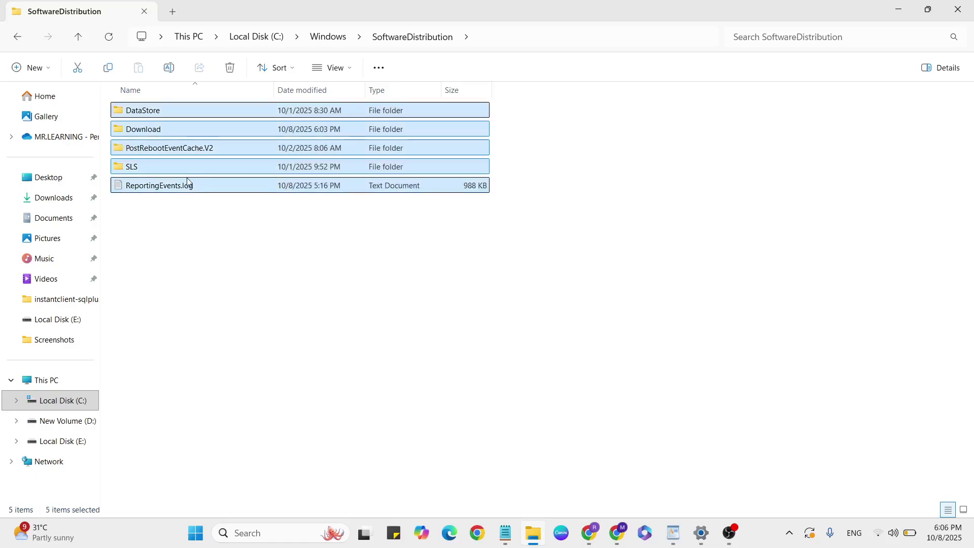
{"action": "right_click", "coordinate": [191, 187]}
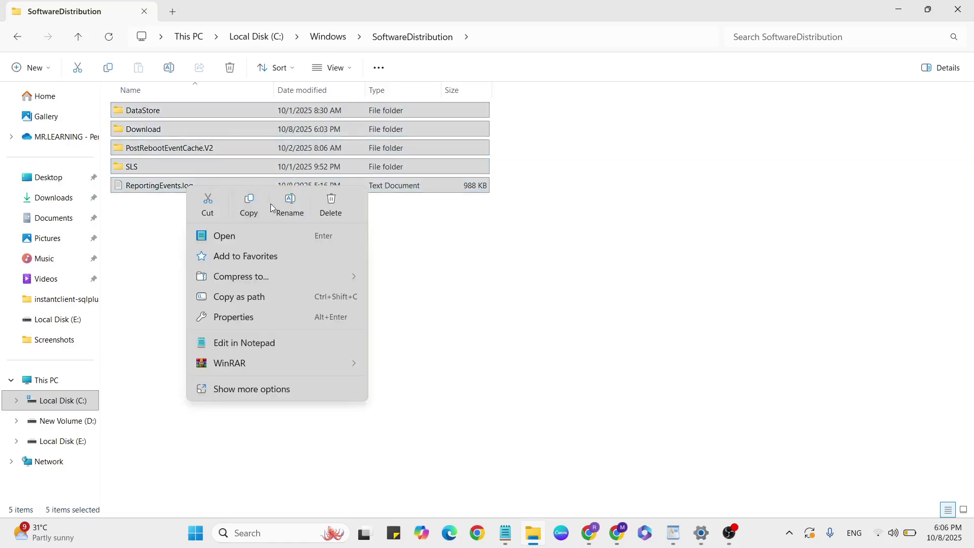
{"action": "left_click", "coordinate": [338, 215]}
Close File Explorer, scroll the v.docx notes to Troubleshoot Update, then hide them.
{"action": "left_click", "coordinate": [948, 7]}
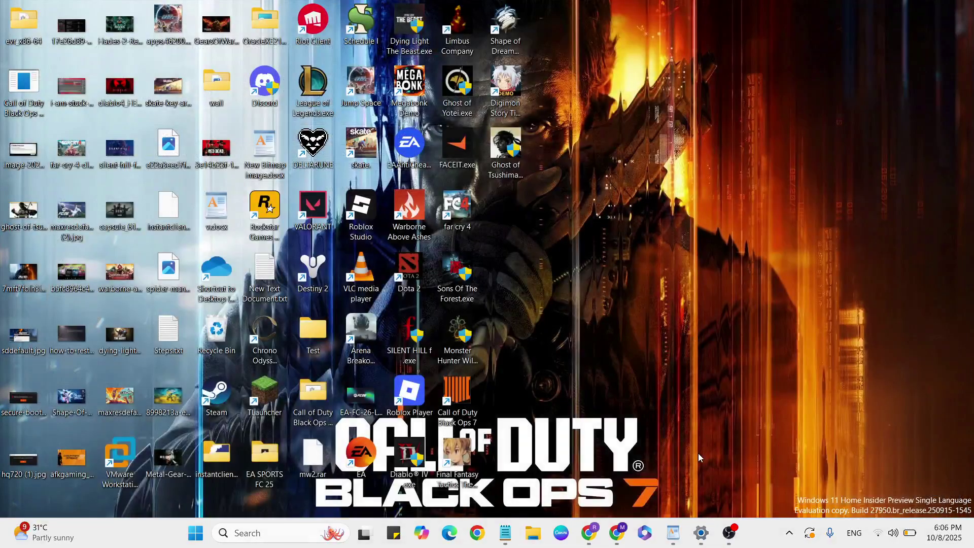
{"action": "left_click", "coordinate": [674, 532]}
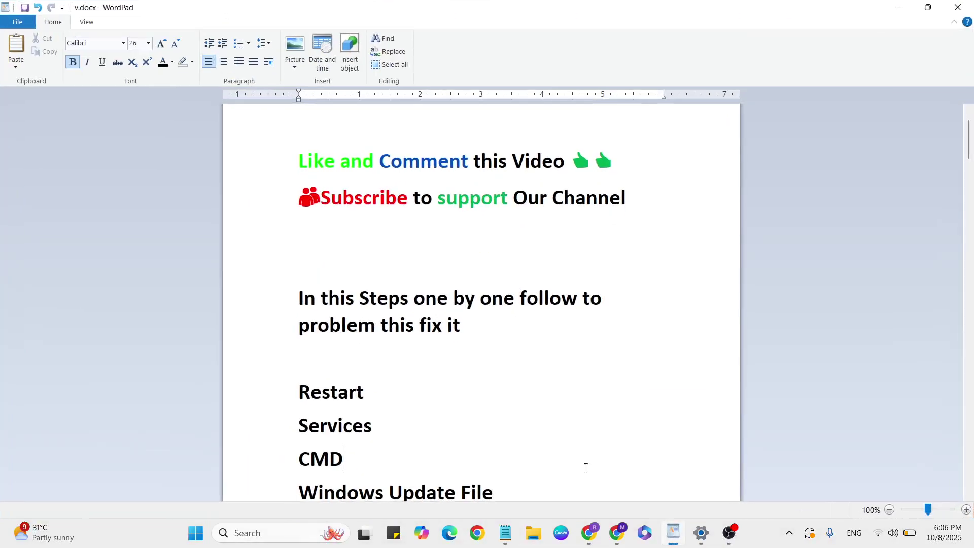
{"action": "scroll", "coordinate": [415, 484], "scroll_direction": "down", "scroll_amount": 2}
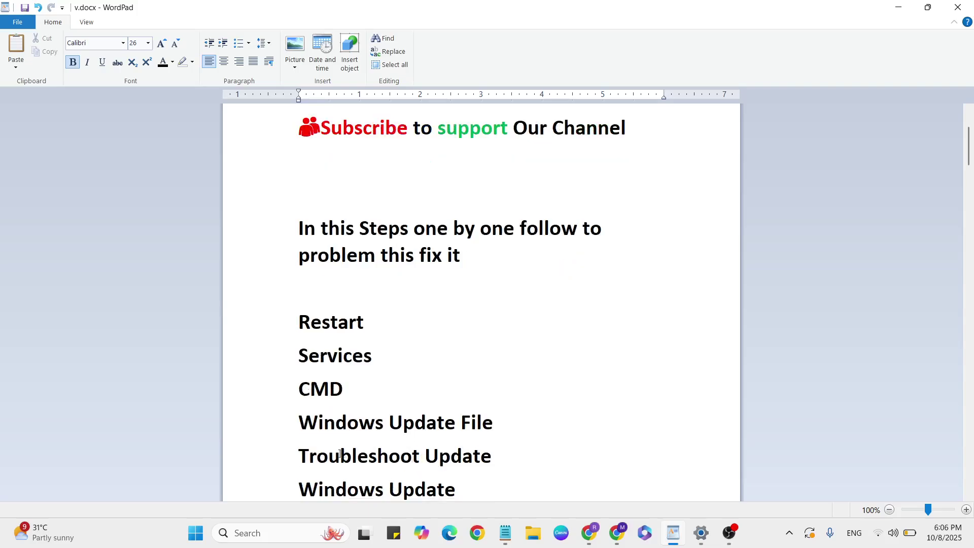
{"action": "key", "text": "super+d"}
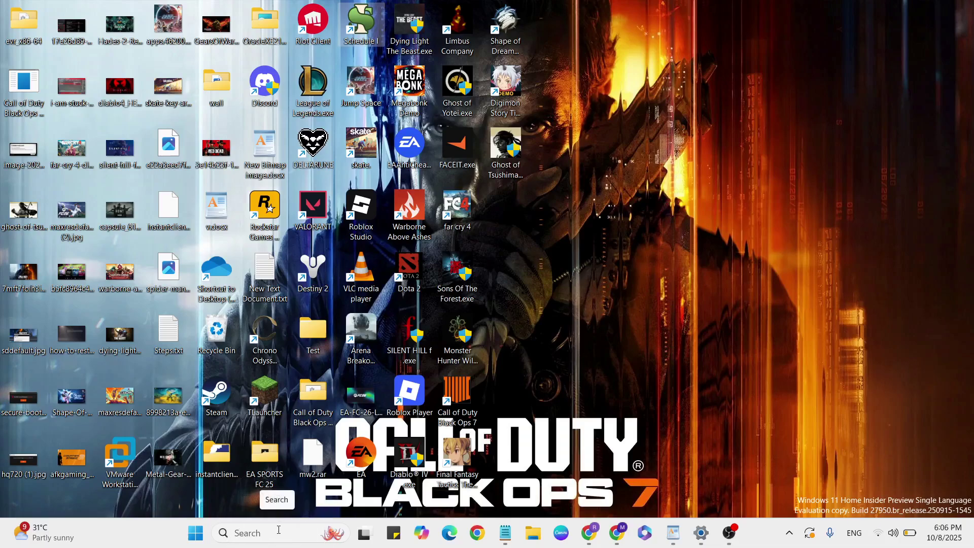
Search Settings for 'windows update' and launch 'Find and fix problems with Windows Update'.
{"action": "left_click", "coordinate": [701, 533]}
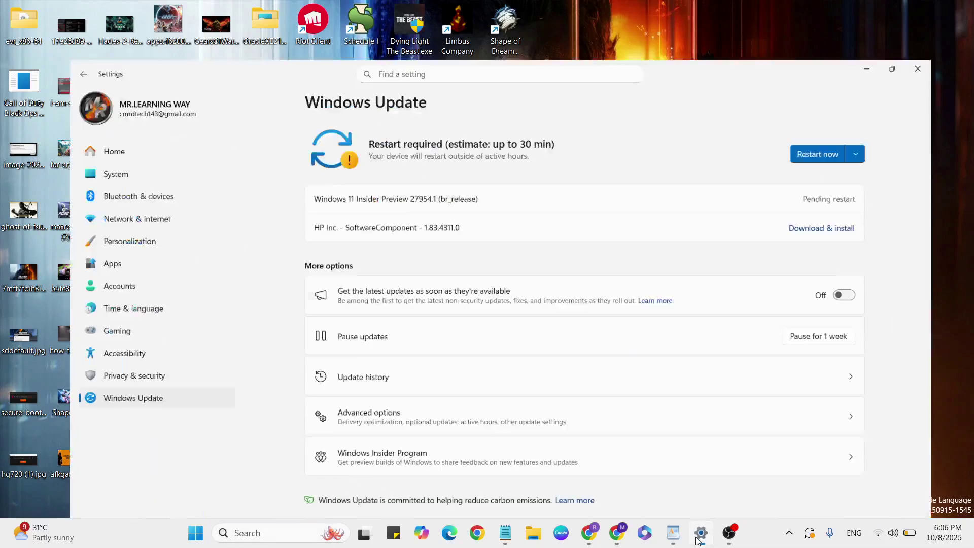
{"action": "left_click", "coordinate": [378, 22]}
{"action": "type", "text": "wind"}
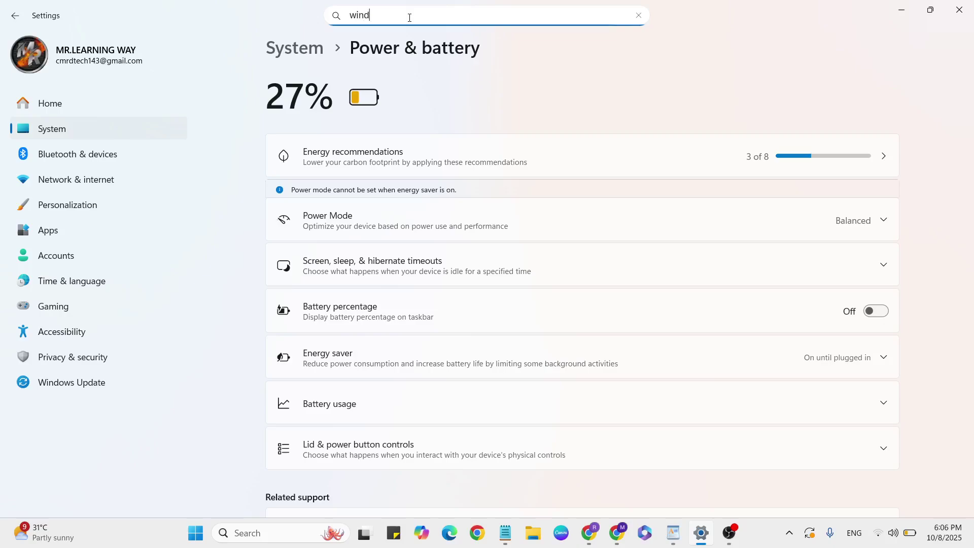
{"action": "type", "text": "ows u"}
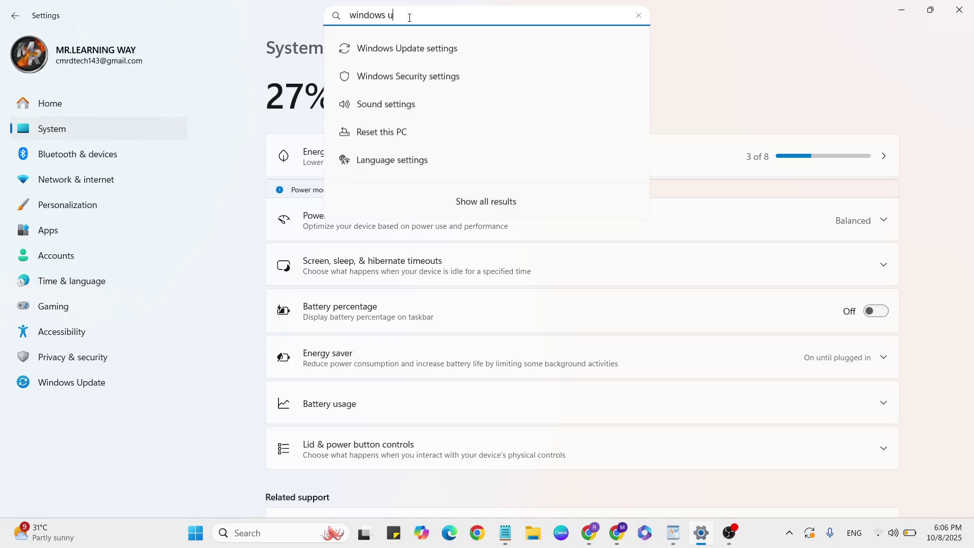
{"action": "type", "text": "pdate"}
{"action": "key", "text": "Return"}
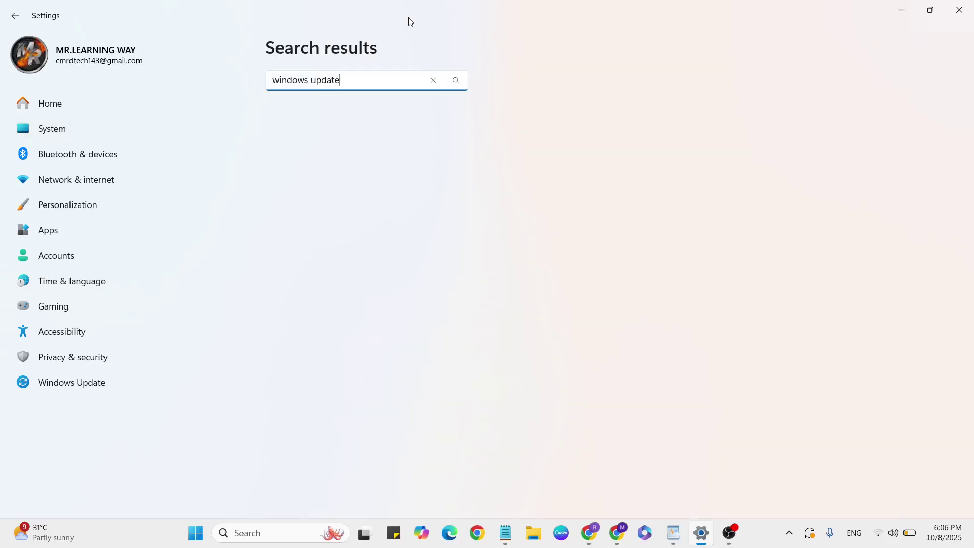
{"action": "scroll", "coordinate": [387, 246], "scroll_direction": "down", "scroll_amount": 3}
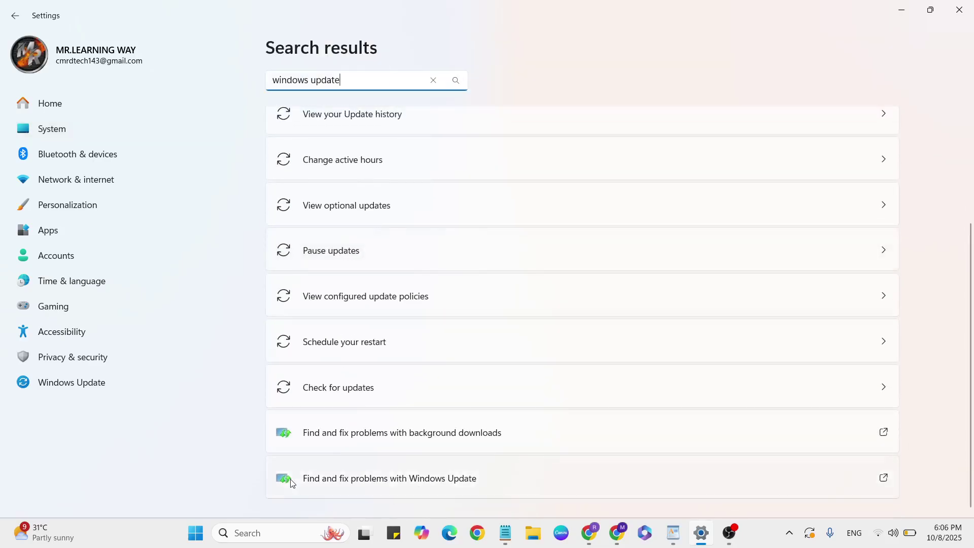
{"action": "left_click", "coordinate": [490, 479]}
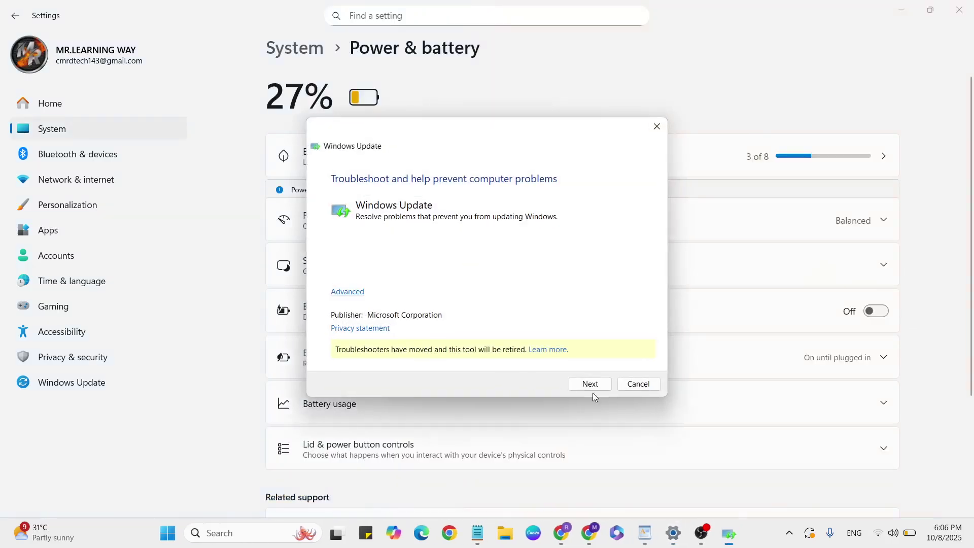
Run the Windows Update troubleshooter scan, closing Settings meanwhile, and close it when finished.
{"action": "left_click", "coordinate": [591, 385]}
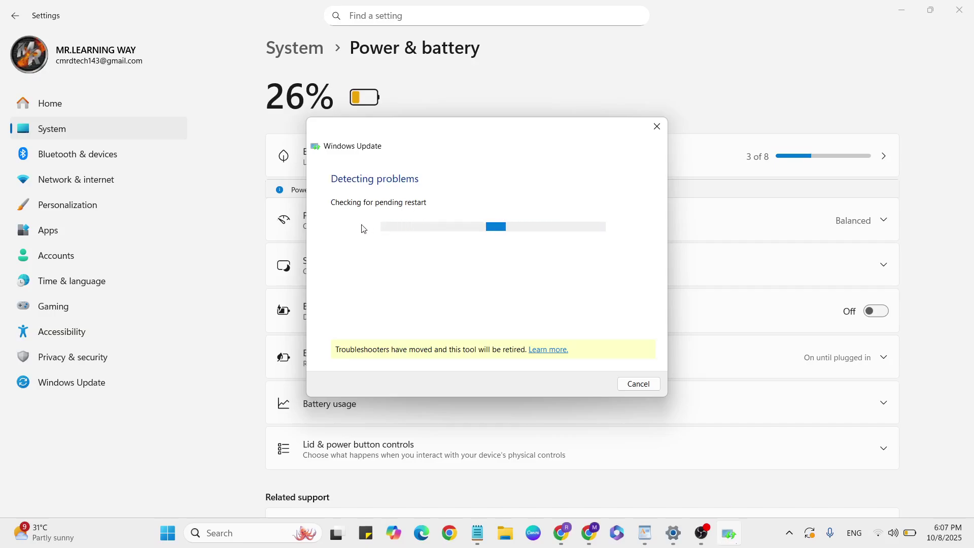
{"action": "left_click", "coordinate": [959, 8]}
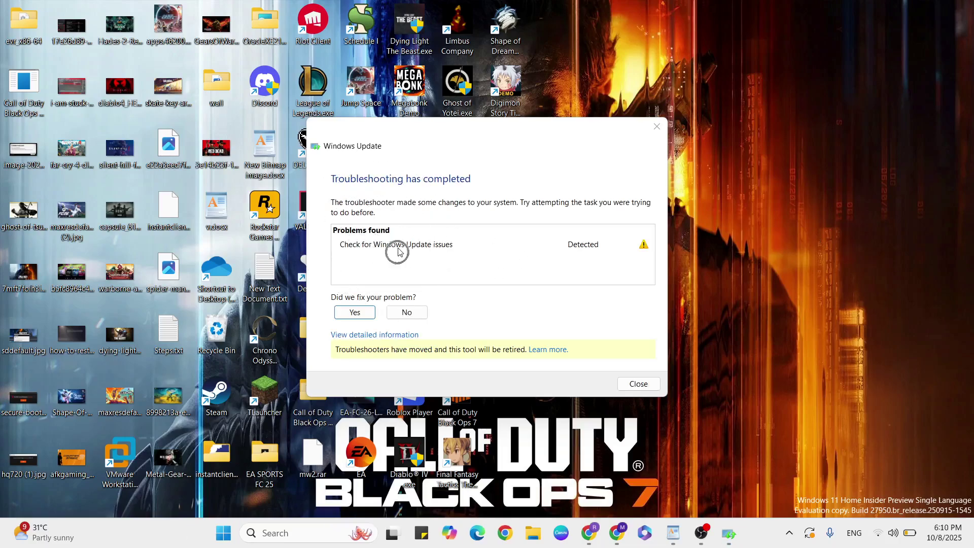
{"action": "left_click", "coordinate": [633, 384]}
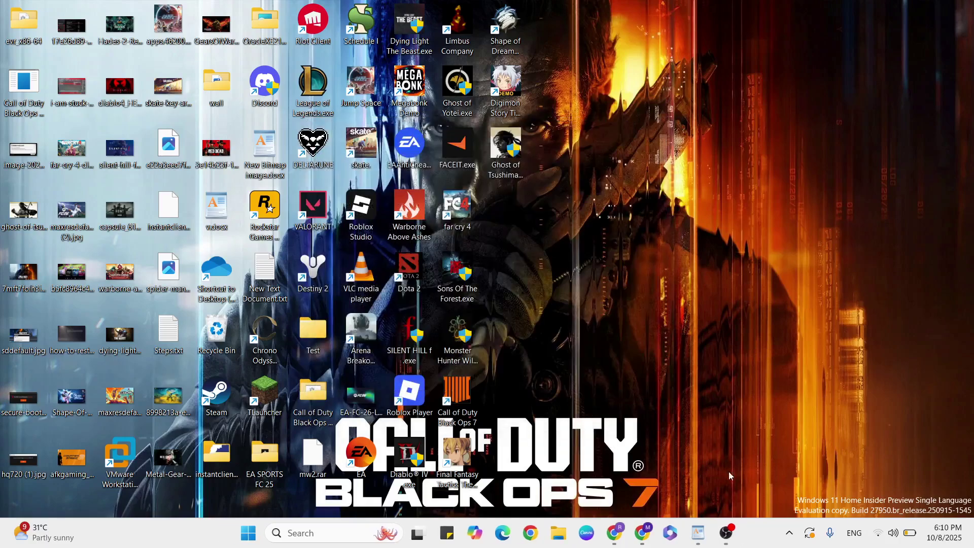
Bring back the v.docx notes and view the Start menu's Restart power option, then dismiss it.
{"action": "left_click", "coordinate": [698, 532]}
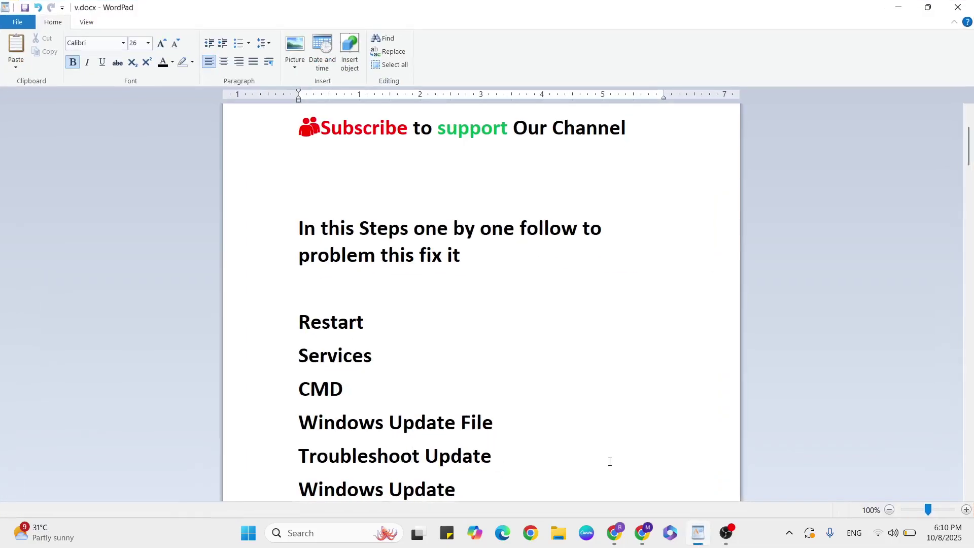
{"action": "left_click", "coordinate": [248, 532]}
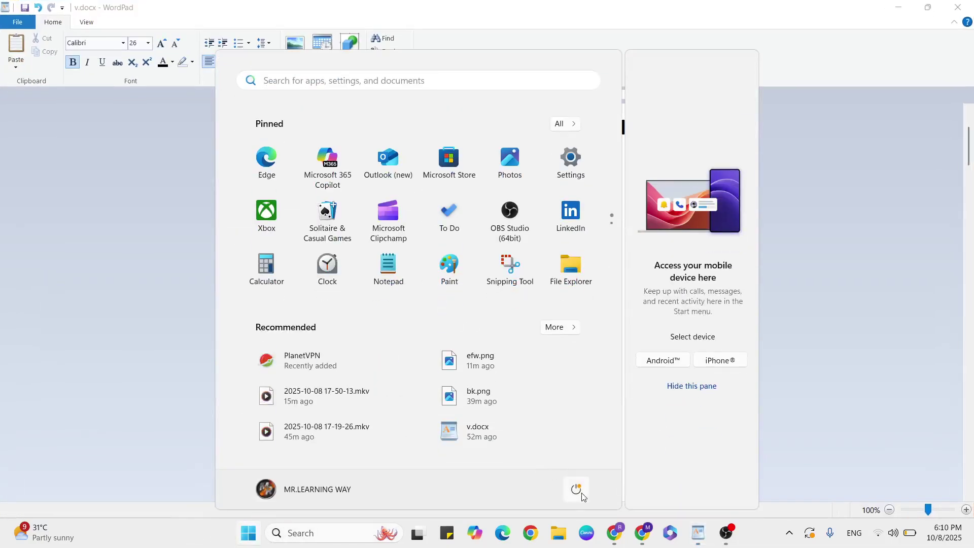
{"action": "left_click", "coordinate": [576, 488]}
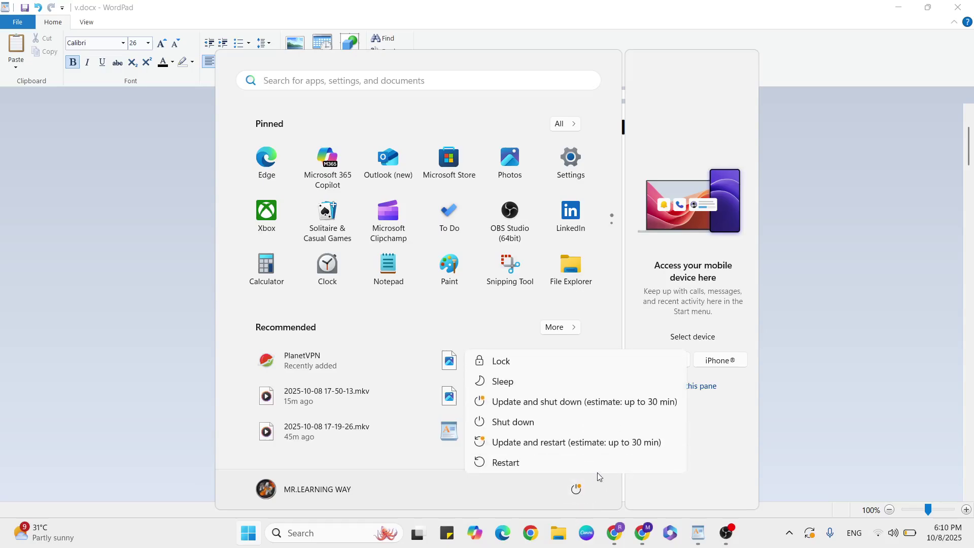
{"action": "left_click", "coordinate": [825, 360]}
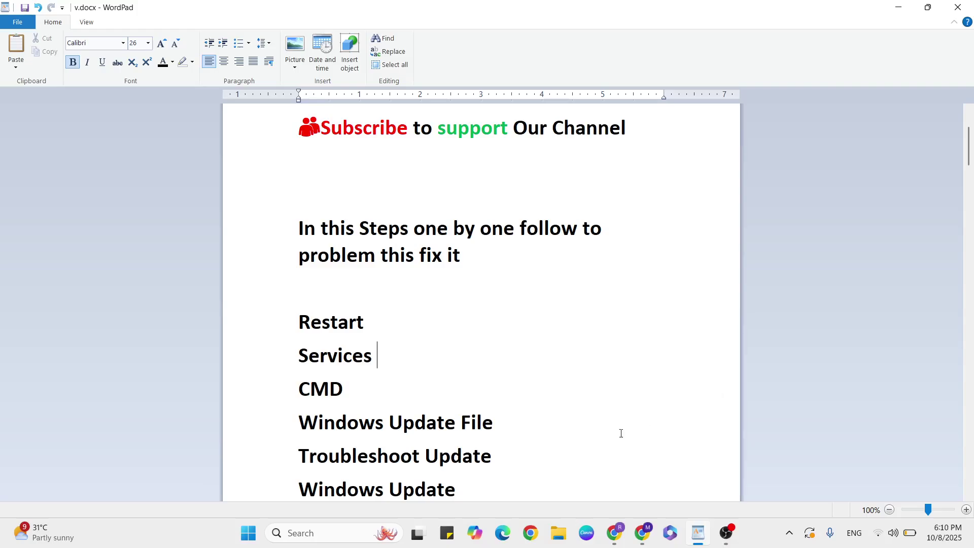
Move down past 'Windows Update' to reveal 'Finally, Restart your system Problem Solved.'.
{"action": "left_click", "coordinate": [540, 484]}
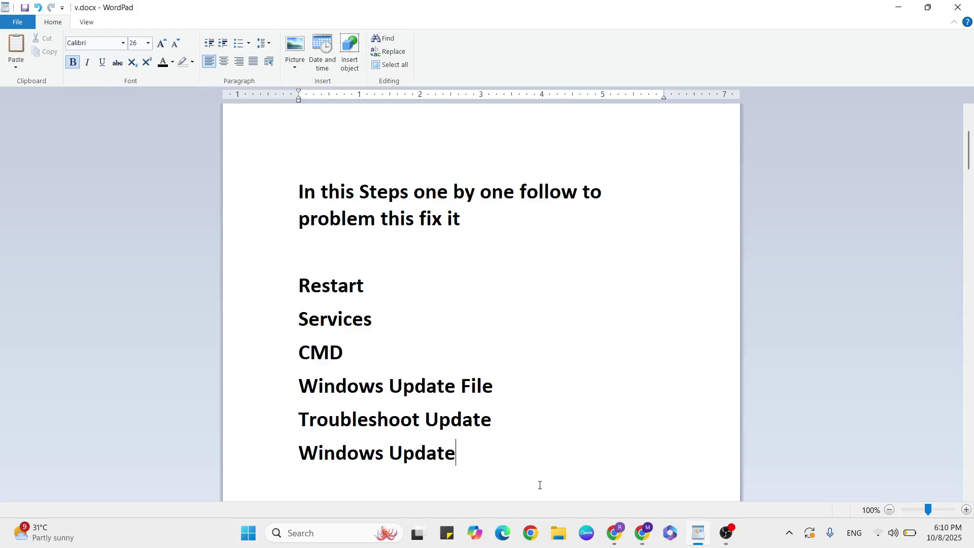
{"action": "key", "text": "Down"}
{"action": "key", "text": "Down"}
{"action": "key", "text": "Down"}
{"action": "key", "text": "Down"}
{"action": "key", "text": "Down"}
{"action": "key", "text": "Down"}
{"action": "key", "text": "Down"}
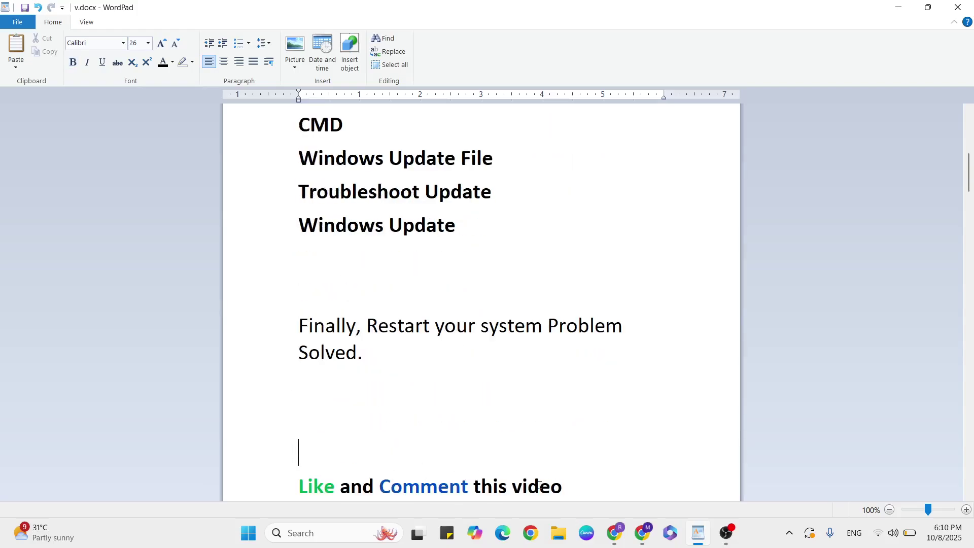
{"action": "key", "text": "Down"}
{"action": "key", "text": "Down"}
{"action": "key", "text": "Down"}
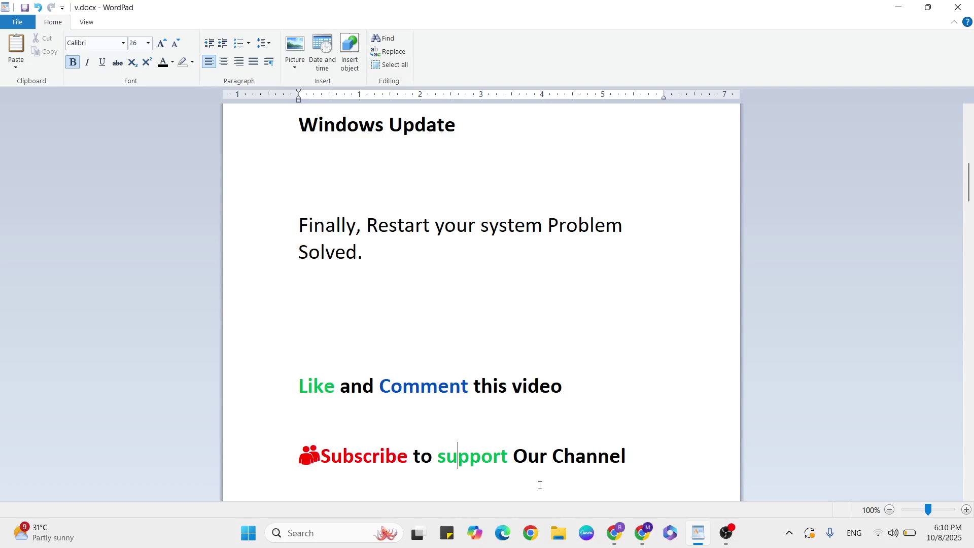